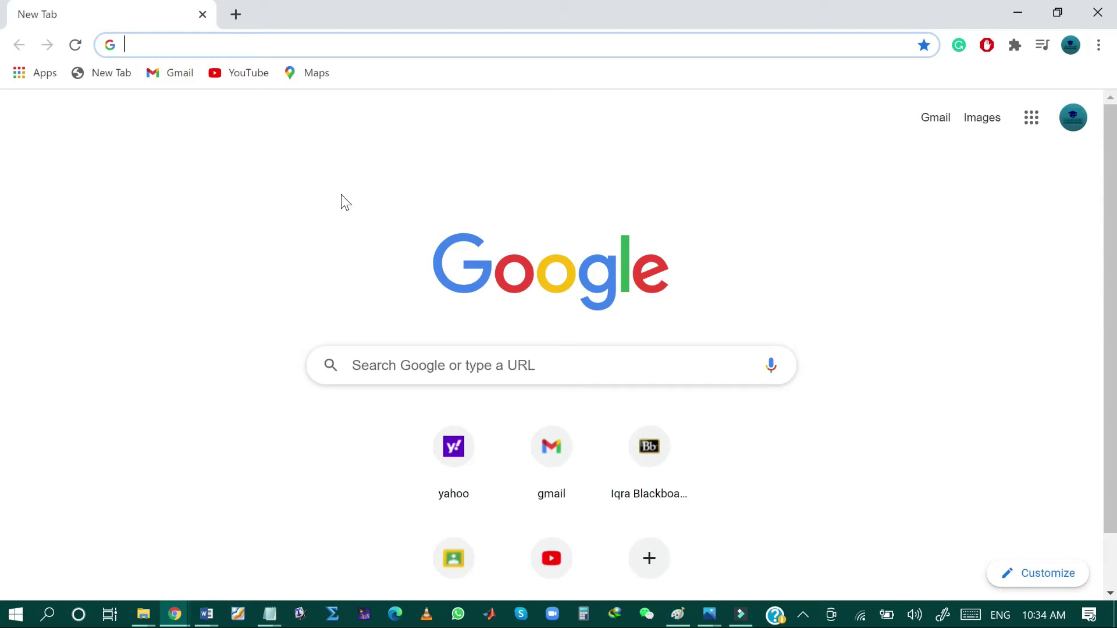
Search Chrome for 'google scholar' using the earlier address-bar suggestion
text(go)
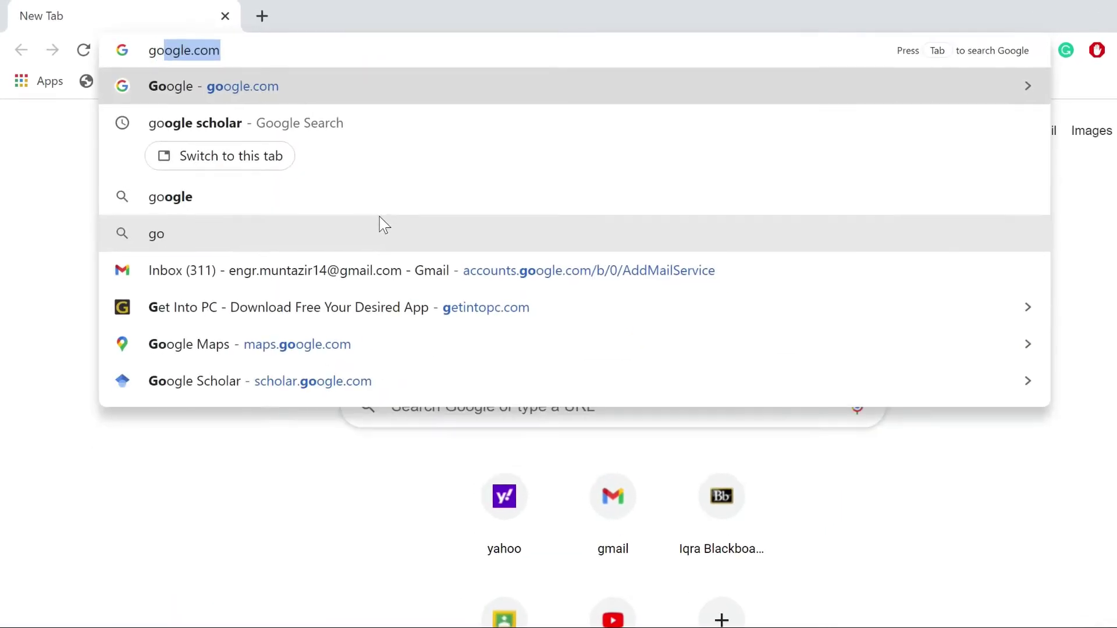
text(oo)
key(Down)
key(Return)
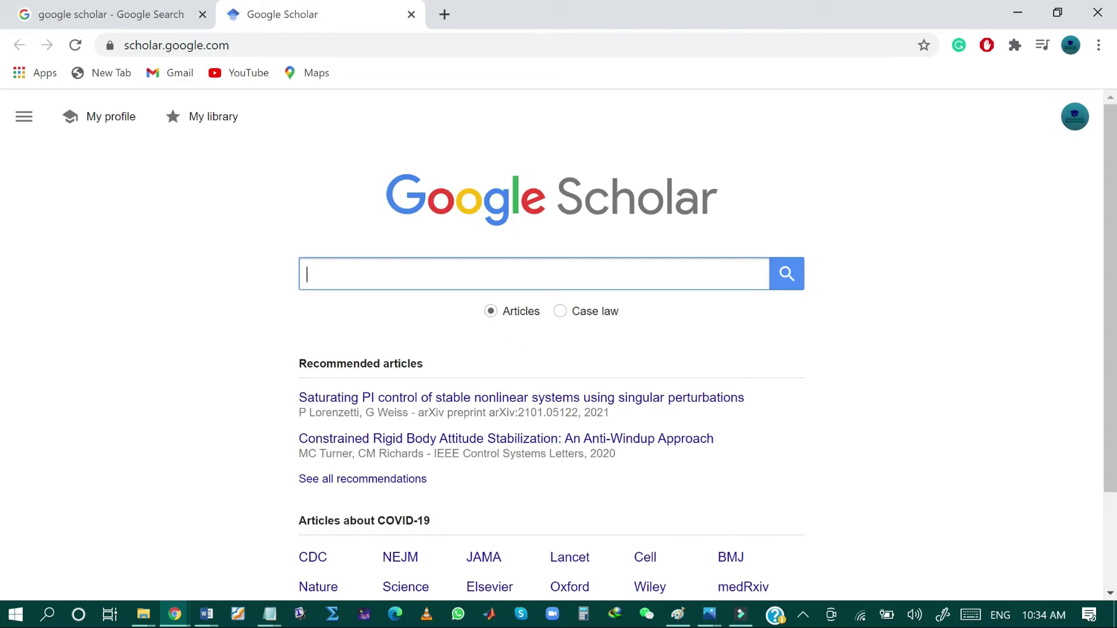
Paste the title 'A novel approach for static anti-windup compensation…' into the Scholar search box
click(379, 273)
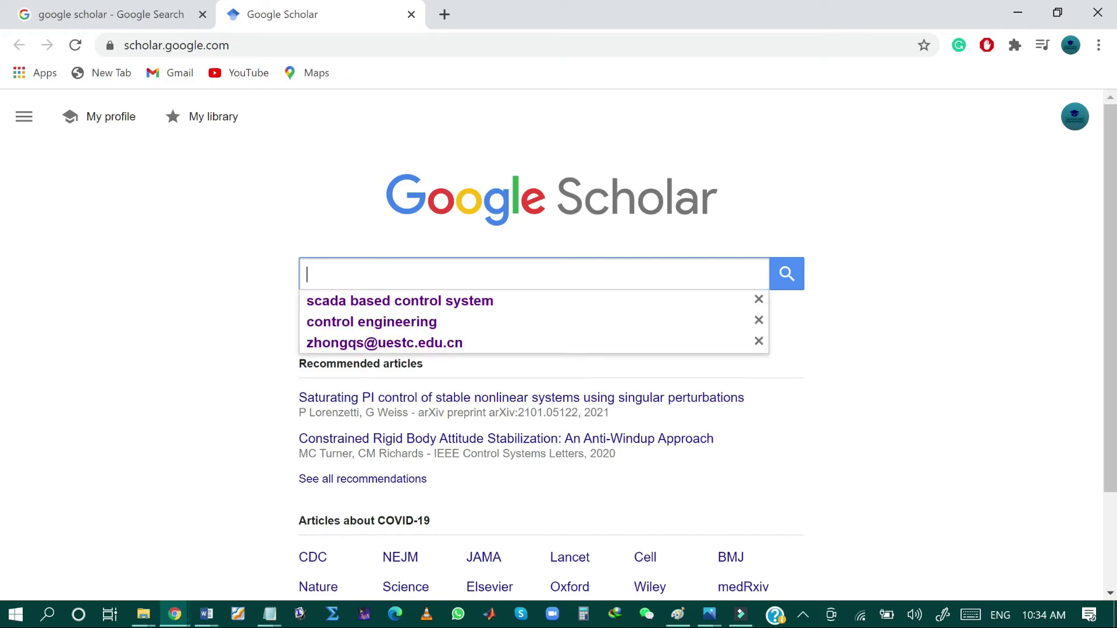
click(210, 274)
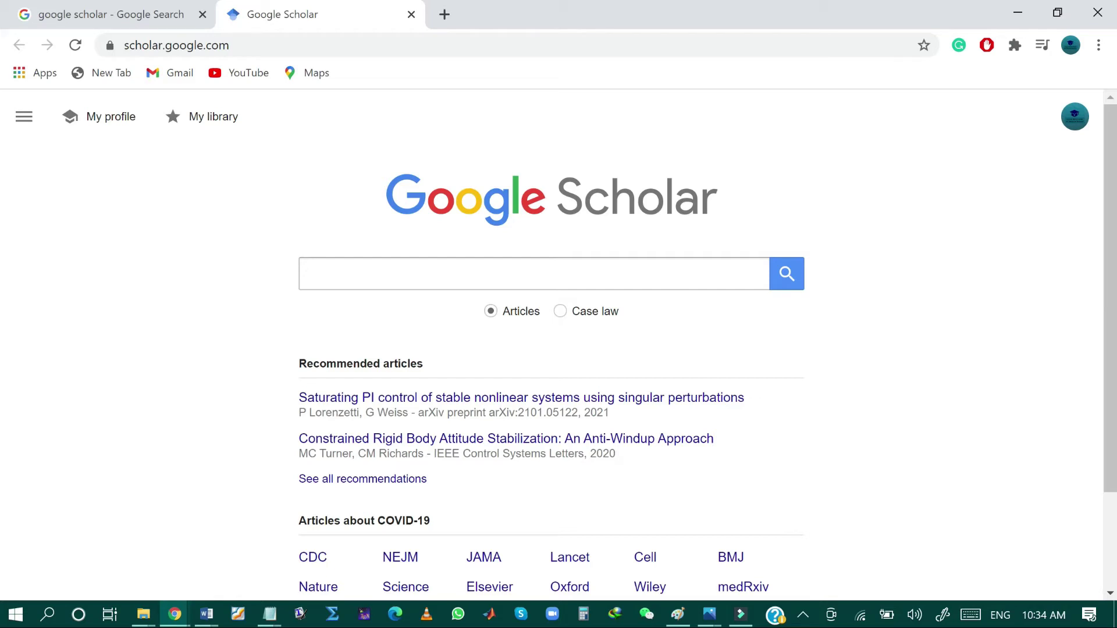
click(307, 274)
text(Anti-windup compensation of one-sided Lipschitz systems under input saturation)
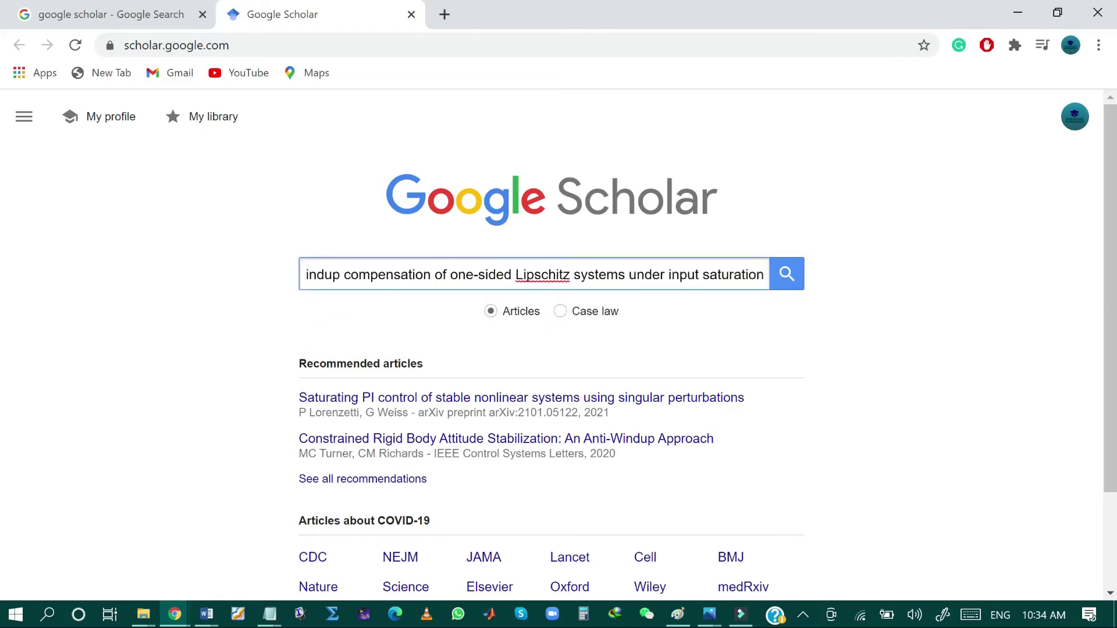
key(Left)
key(Left)
key(Left)
key(Left)
key(Left)
key(Left)
key(Left)
key(Left)
key(Left)
key(Left)
key(Left)
key(Left)
key(Left)
key(Left)
key(Left)
key(Left)
key(Left)
key(Left)
key(Left)
key(Left)
key(Left)
key(Left)
key(Left)
key(Left)
key(Left)
key(Left)
key(Left)
key(Left)
key(Left)
key(Left)
key(Left)
key(Left)
key(Left)
key(Left)
key(Left)
key(Left)
key(Left)
key(Left)
key(Left)
key(Left)
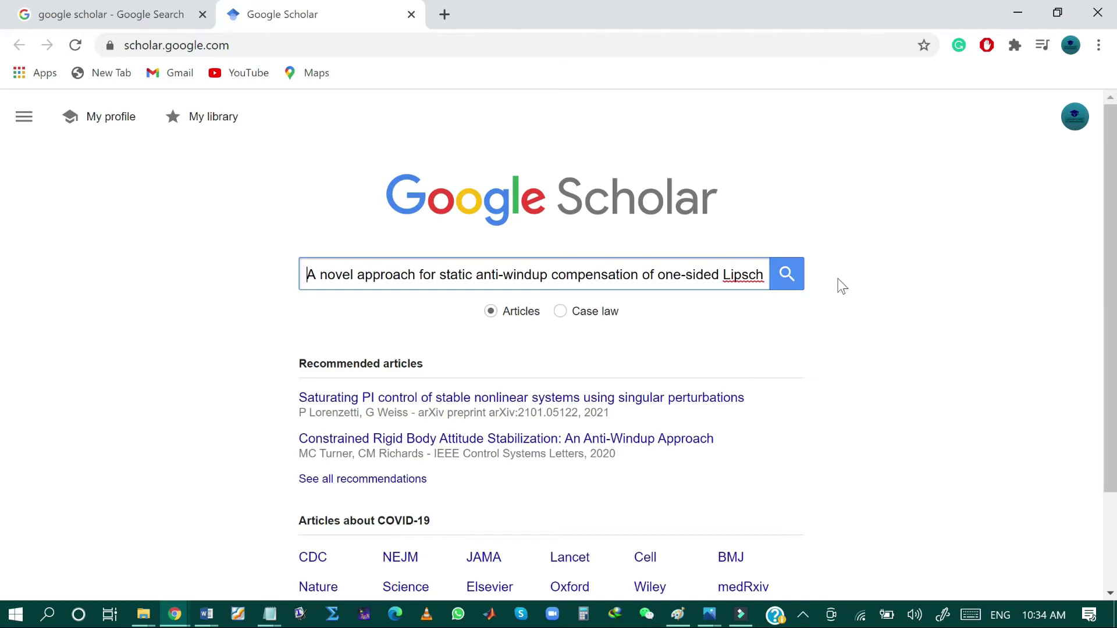
Run the Scholar search for the anti-windup paper title
click(789, 280)
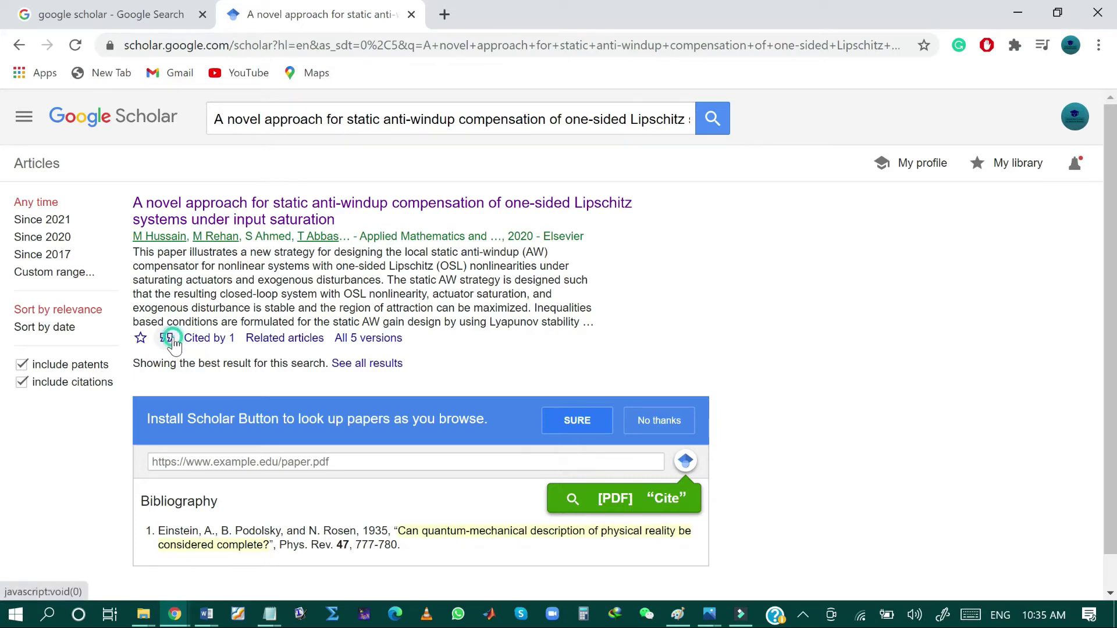
Open the paper's citation formats and open its BibTeX entry
click(166, 339)
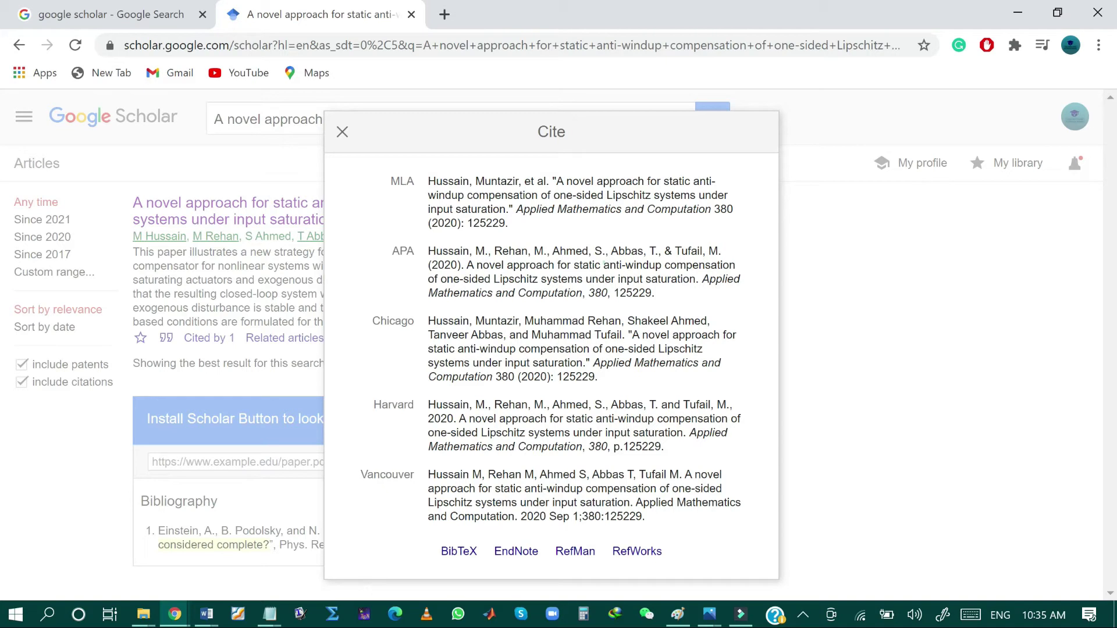
click(605, 263)
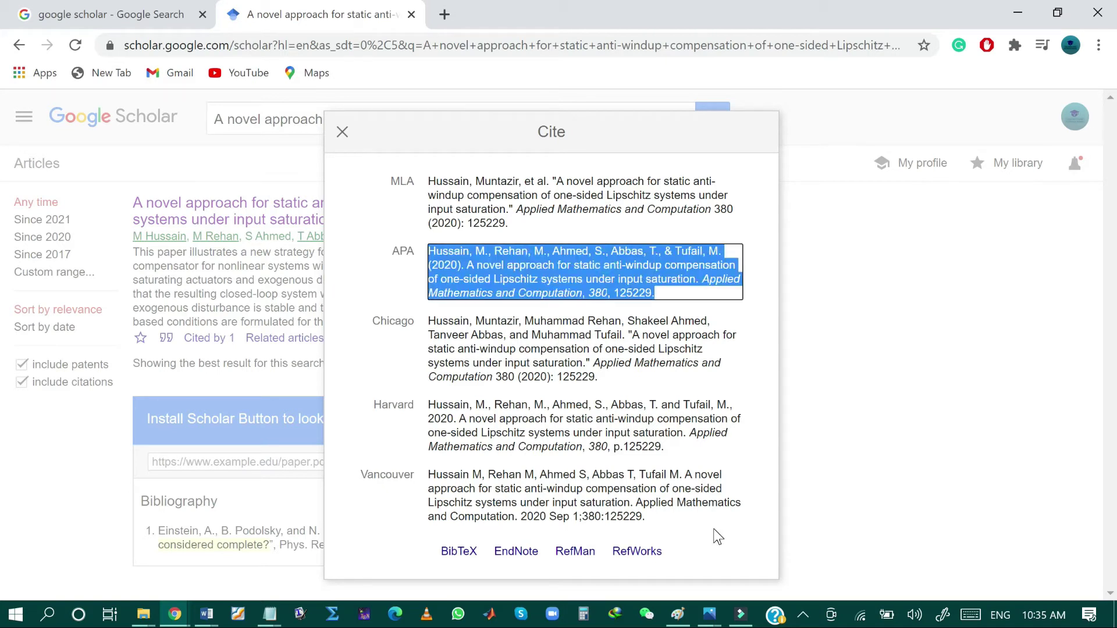
click(350, 511)
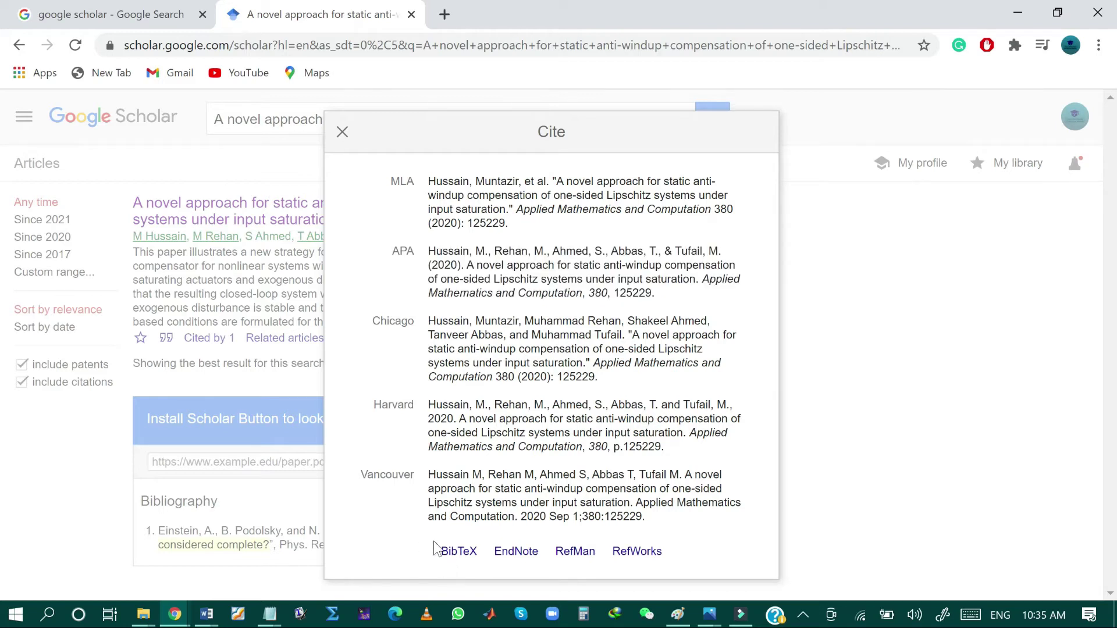
click(459, 554)
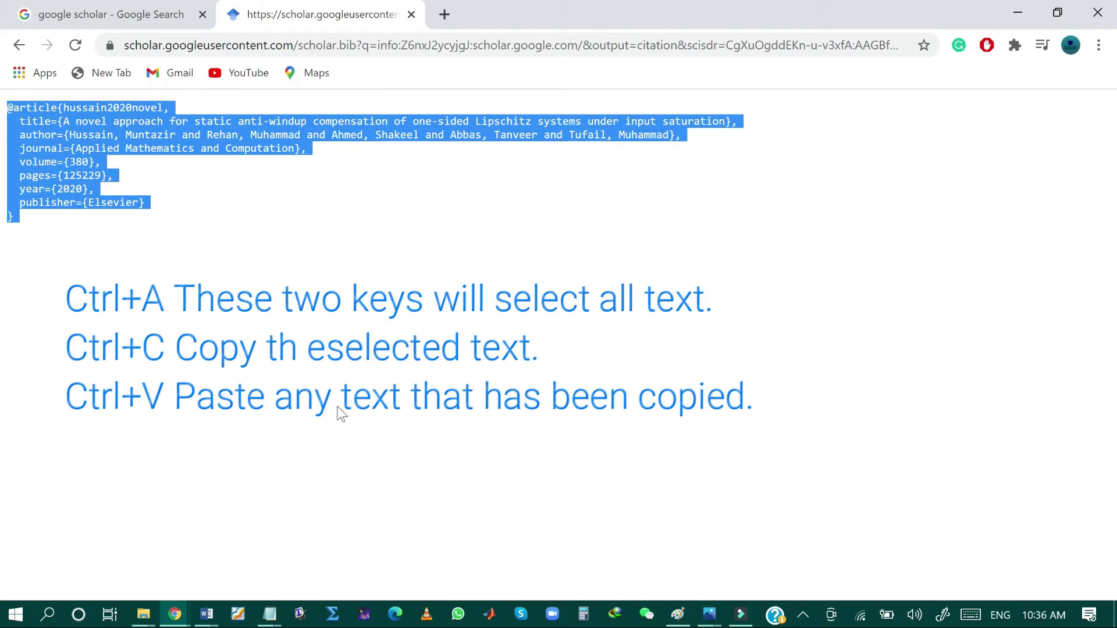
Paste the BibTeX entry into a new maximized Untitled Notepad window
right_click(270, 613)
click(231, 523)
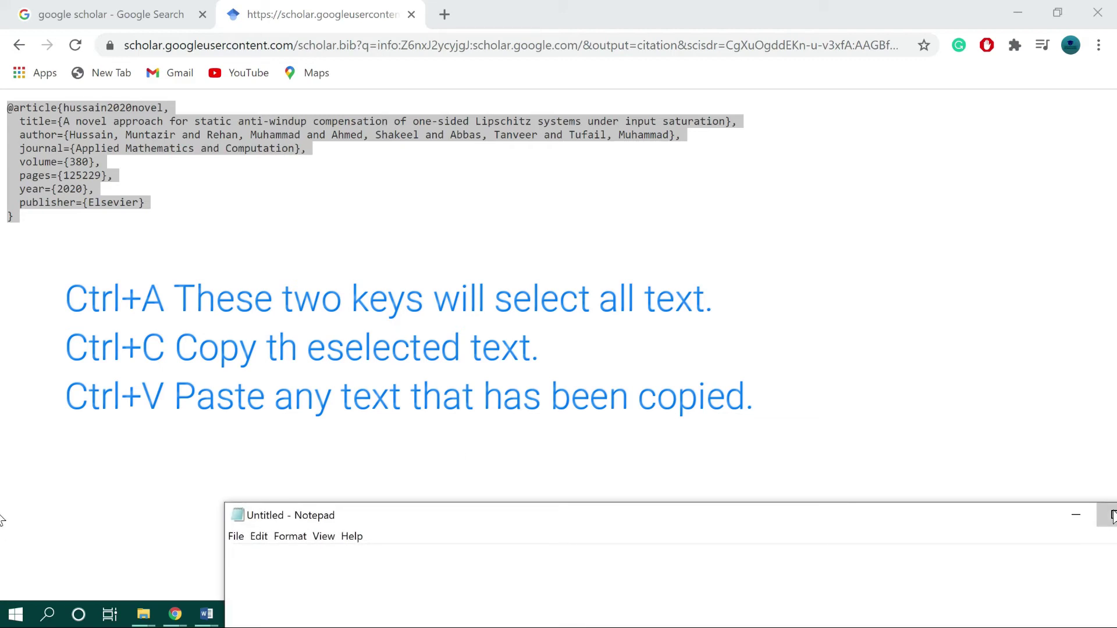
key(super+Up)
key(ctrl+v)
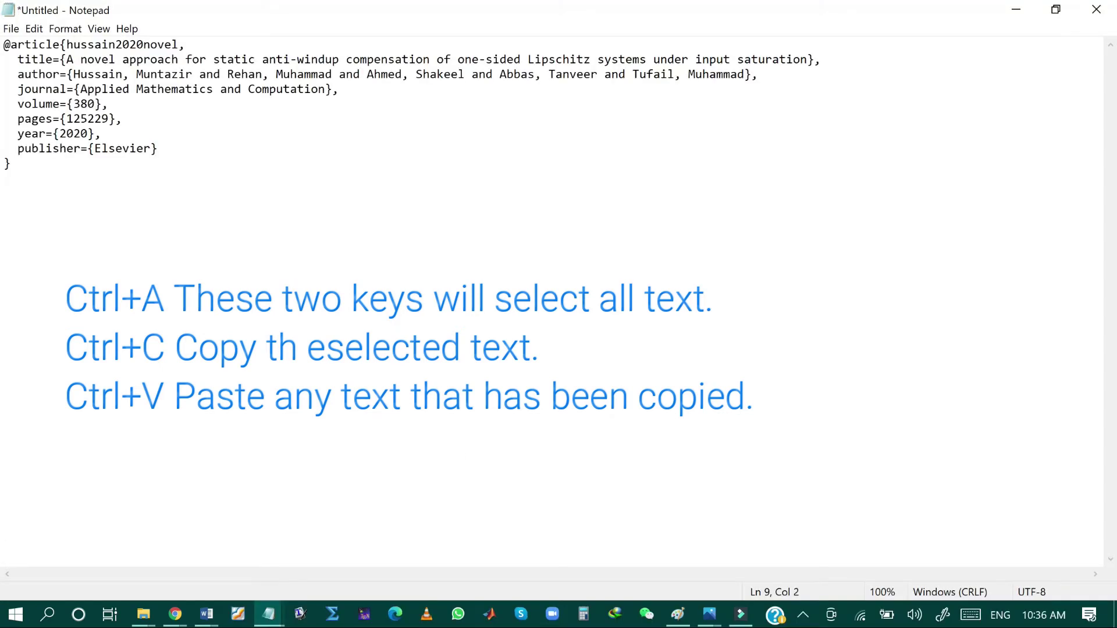
click(208, 616)
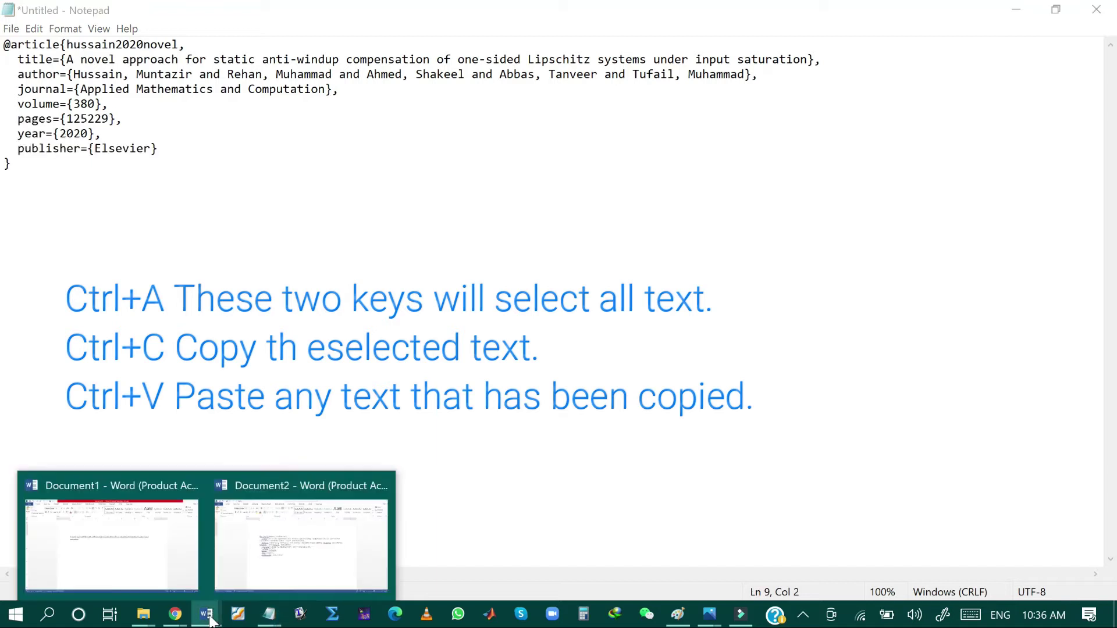
Bring Word's Document2 with the BibTeX entry forward, then return to Chrome's blank tab
click(294, 579)
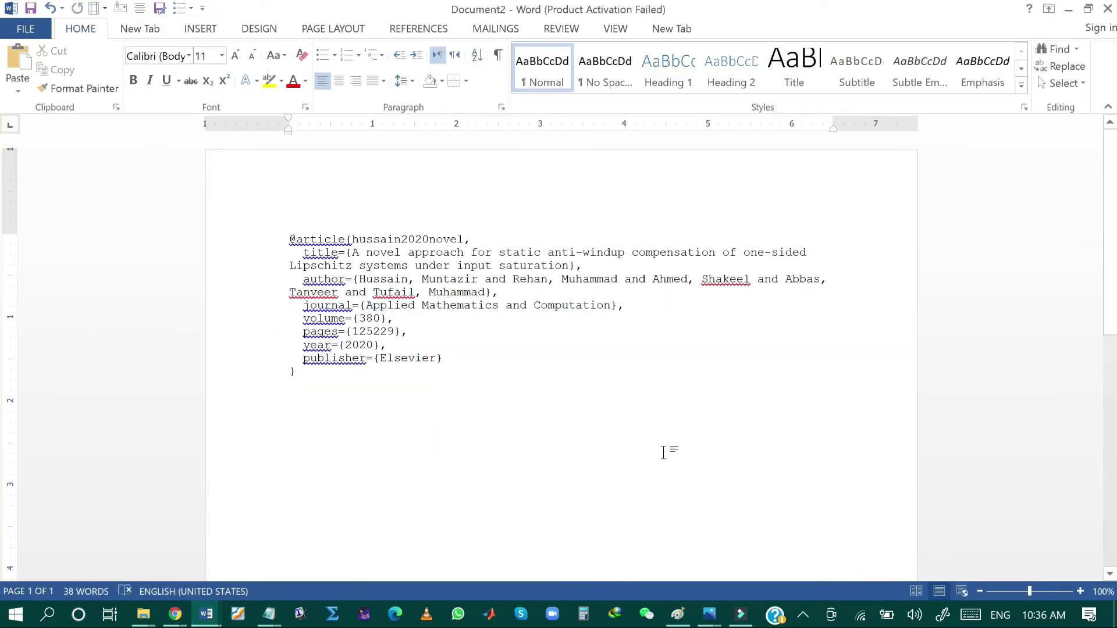
click(1068, 10)
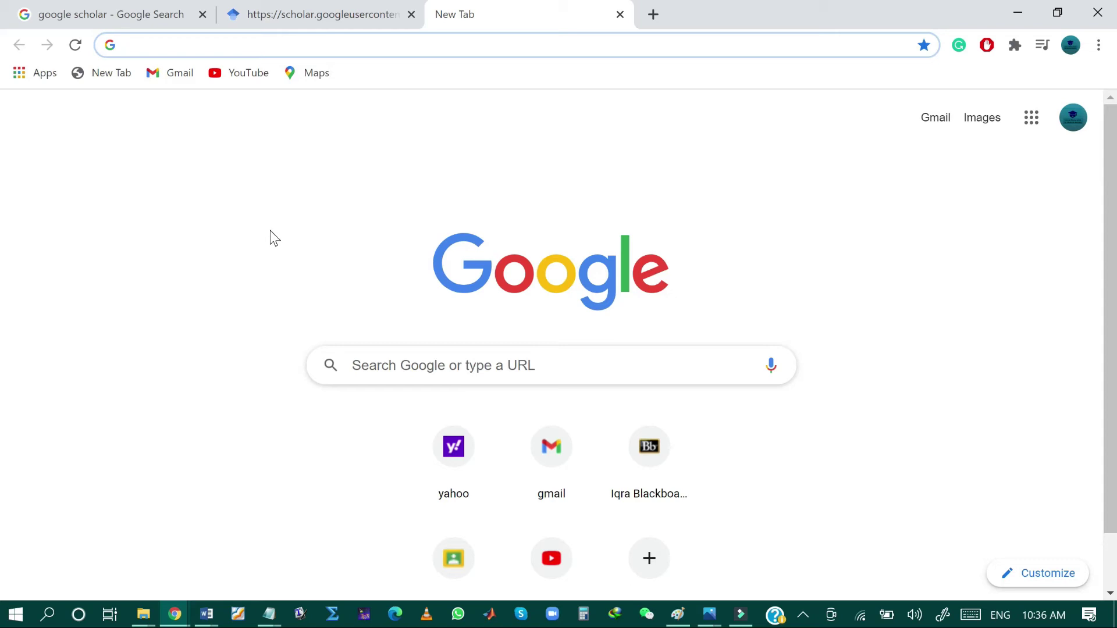
Reopen Google Scholar in the new tab and search it for the pasted paper title
text(go)
key(Down)
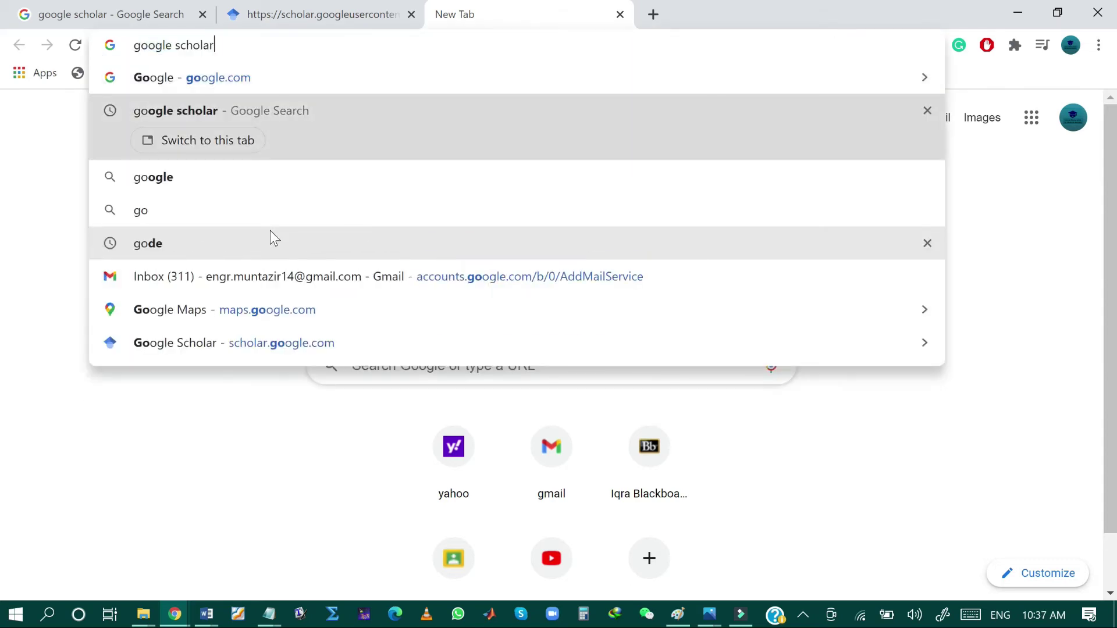
key(Return)
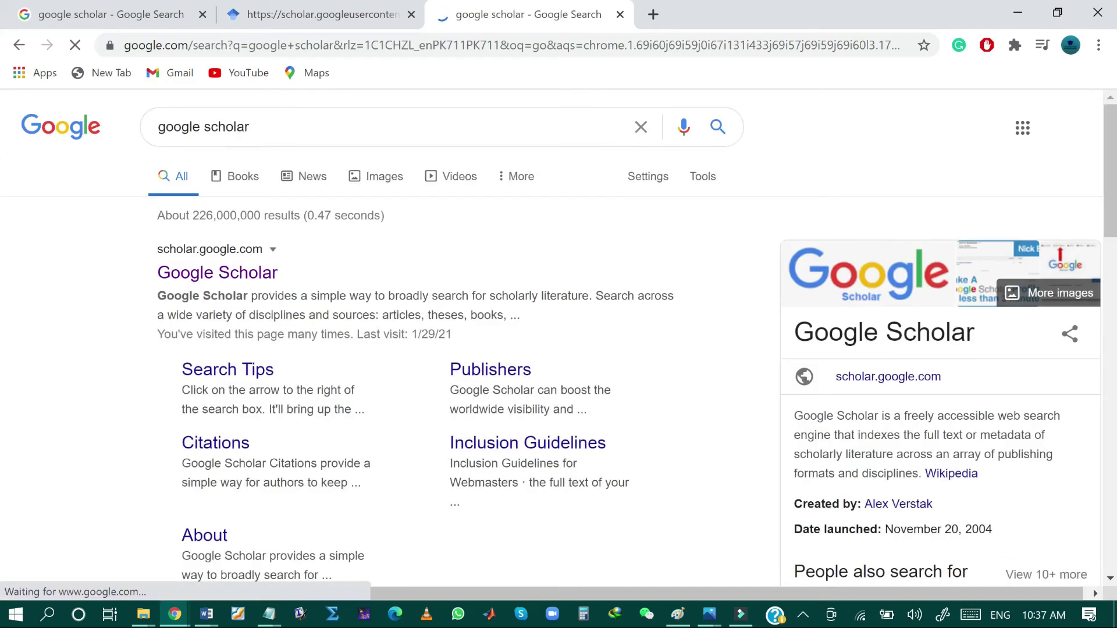
click(253, 278)
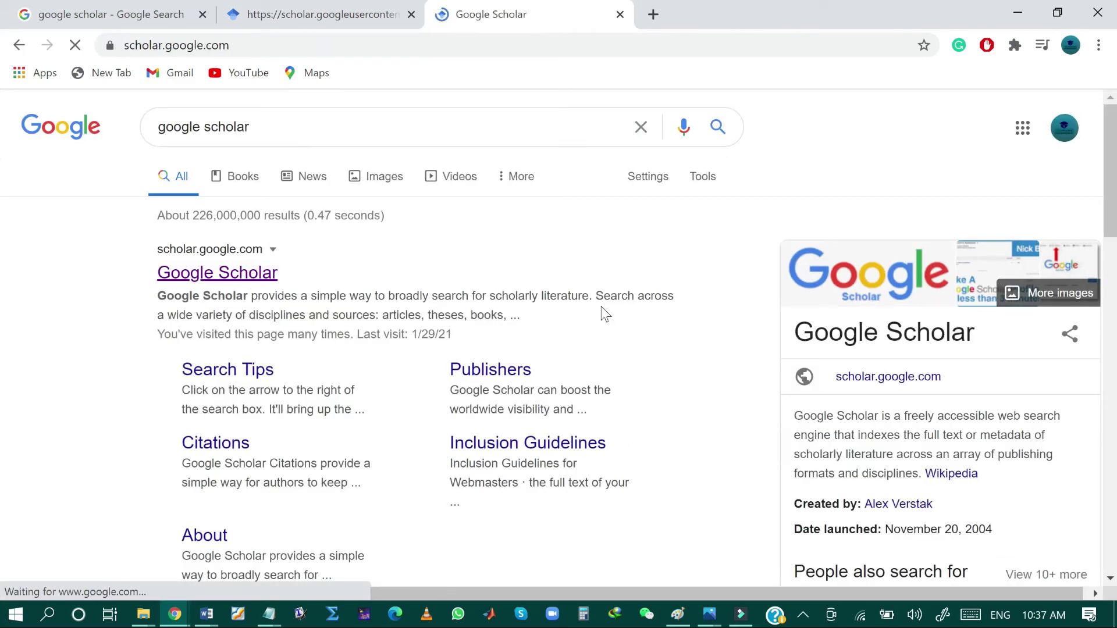
key(ctrl+v)
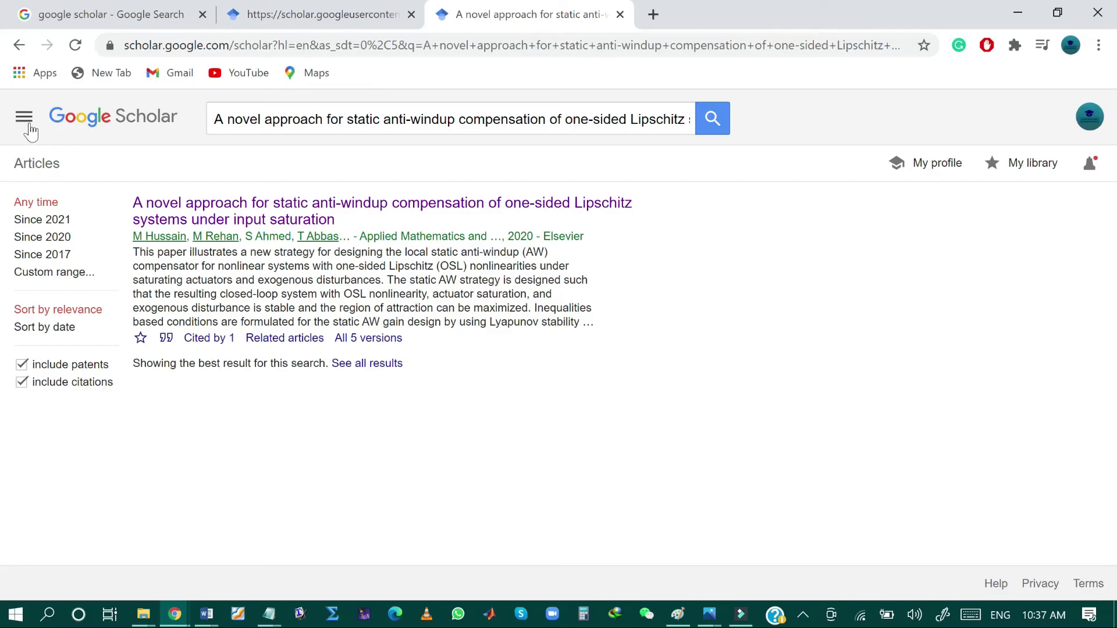
In Scholar Settings, enable 'Show links to import citations into BibTeX' and save
click(25, 118)
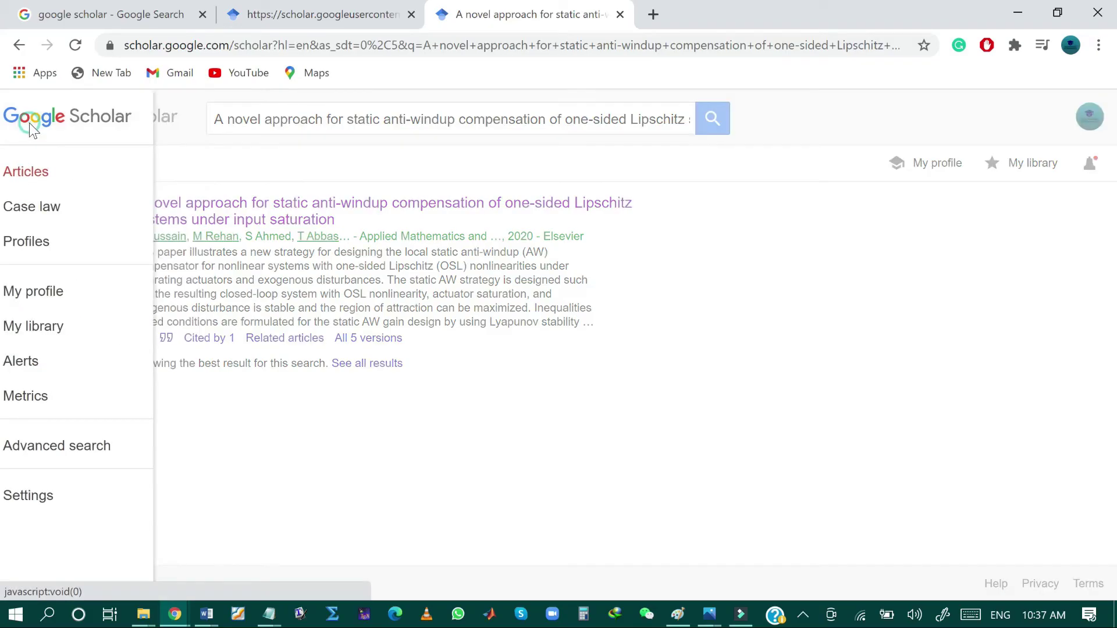
click(88, 504)
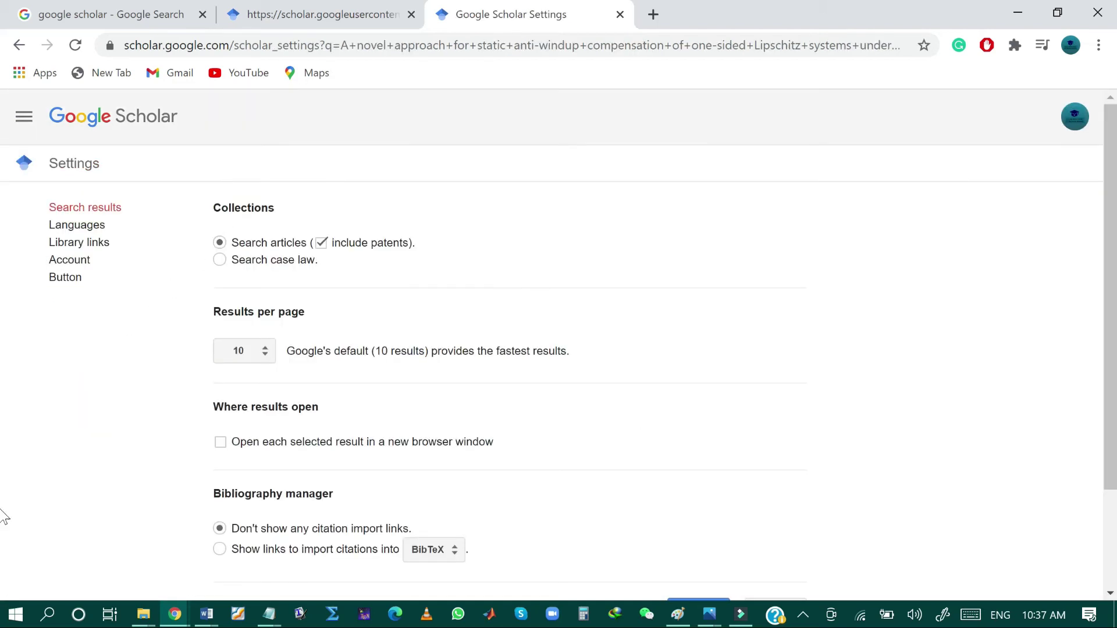
scroll(4, 466, down, 2)
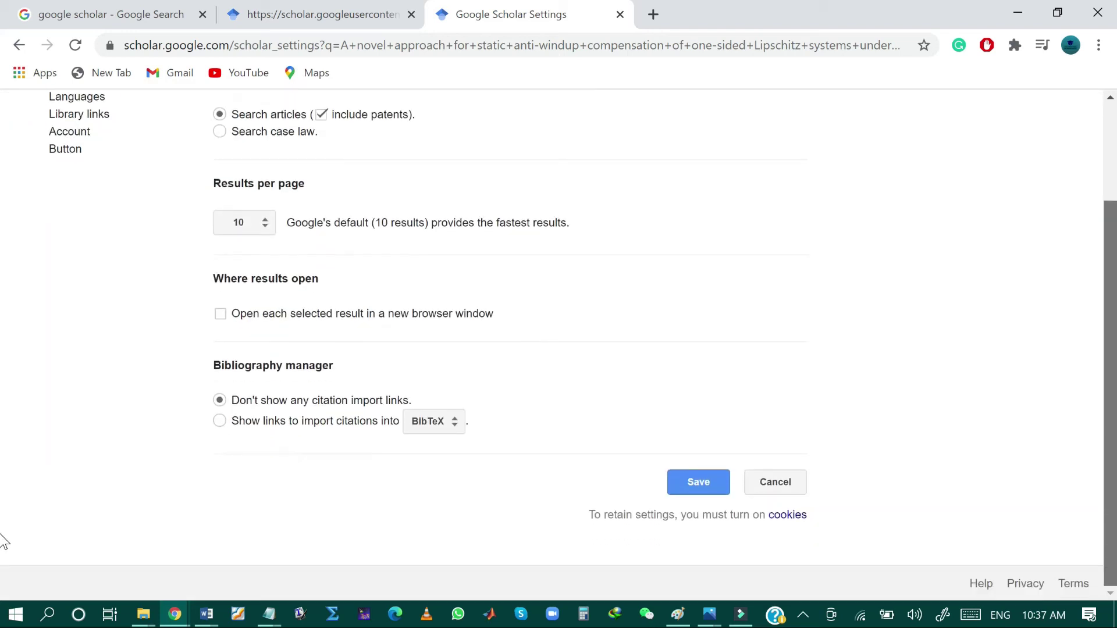
scroll(4, 523, up, 1)
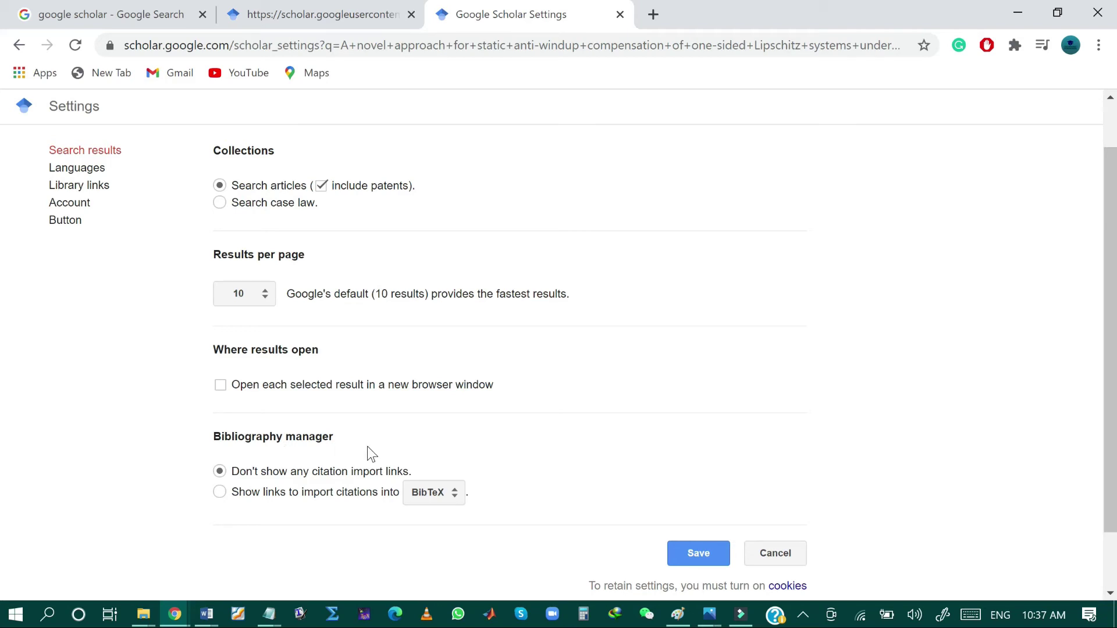
scroll(149, 460, down, 1)
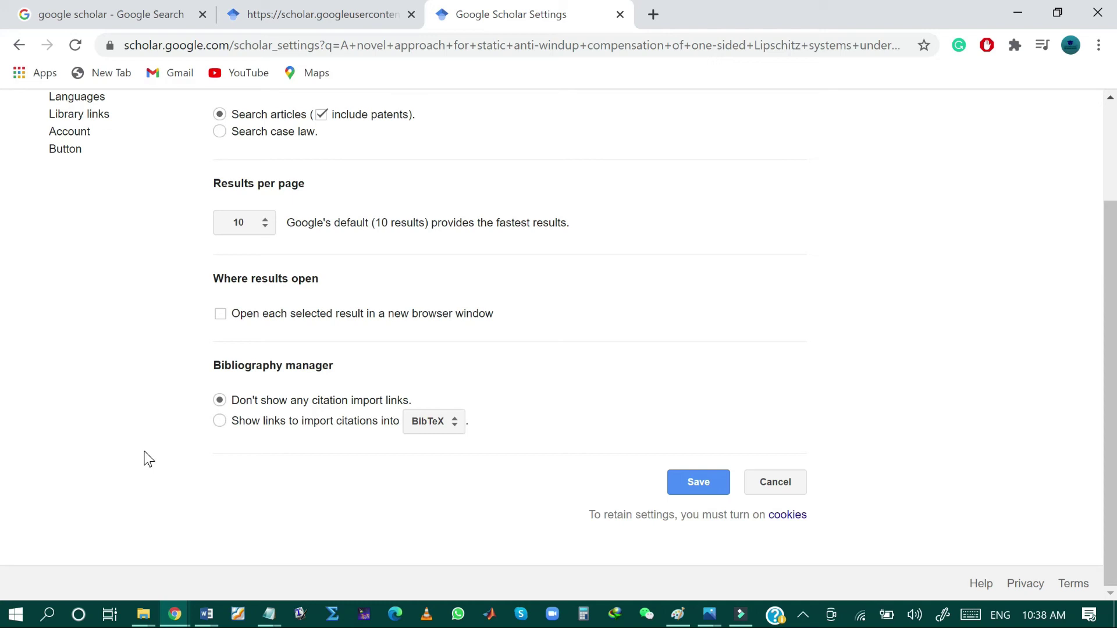
click(219, 422)
click(451, 427)
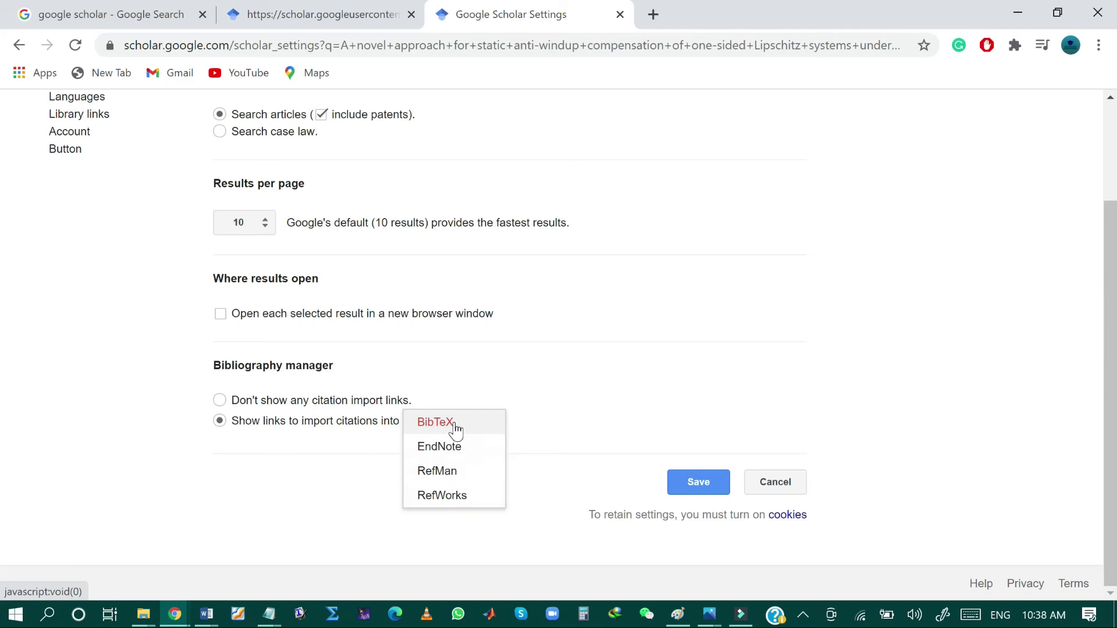
click(456, 430)
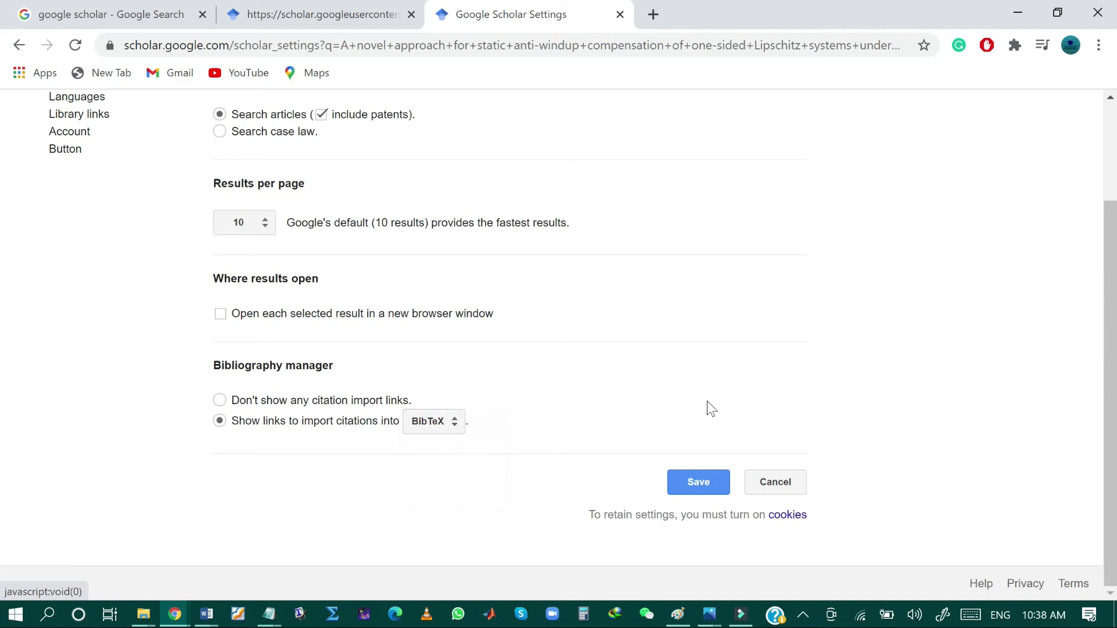
click(715, 494)
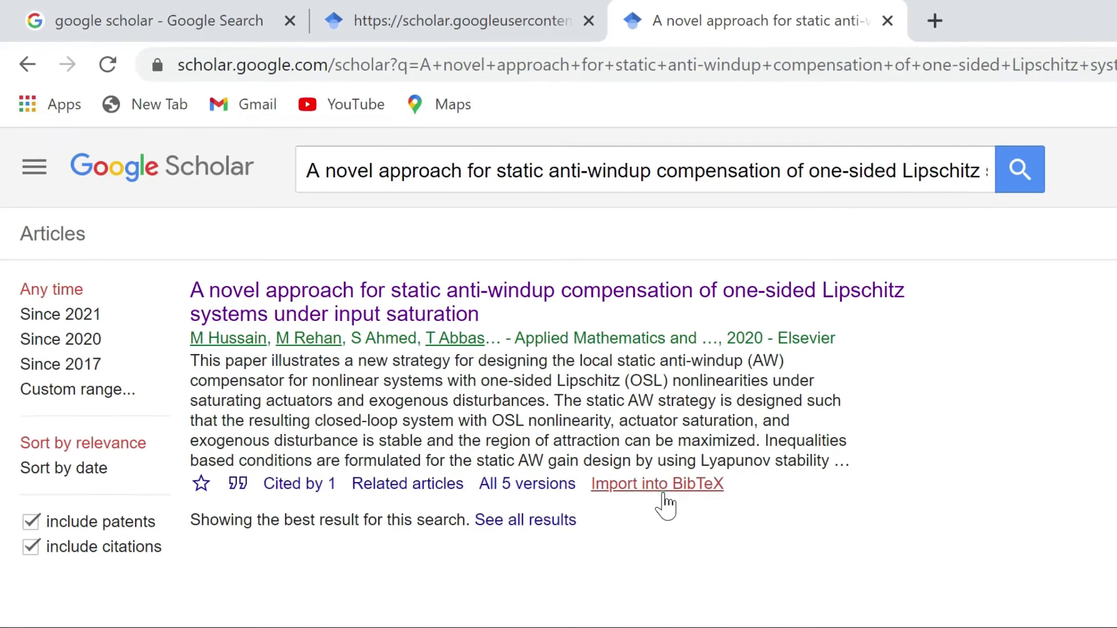
Open the anti-windup paper's 'Import into BibTeX' link to show its BibTeX entry
click(595, 453)
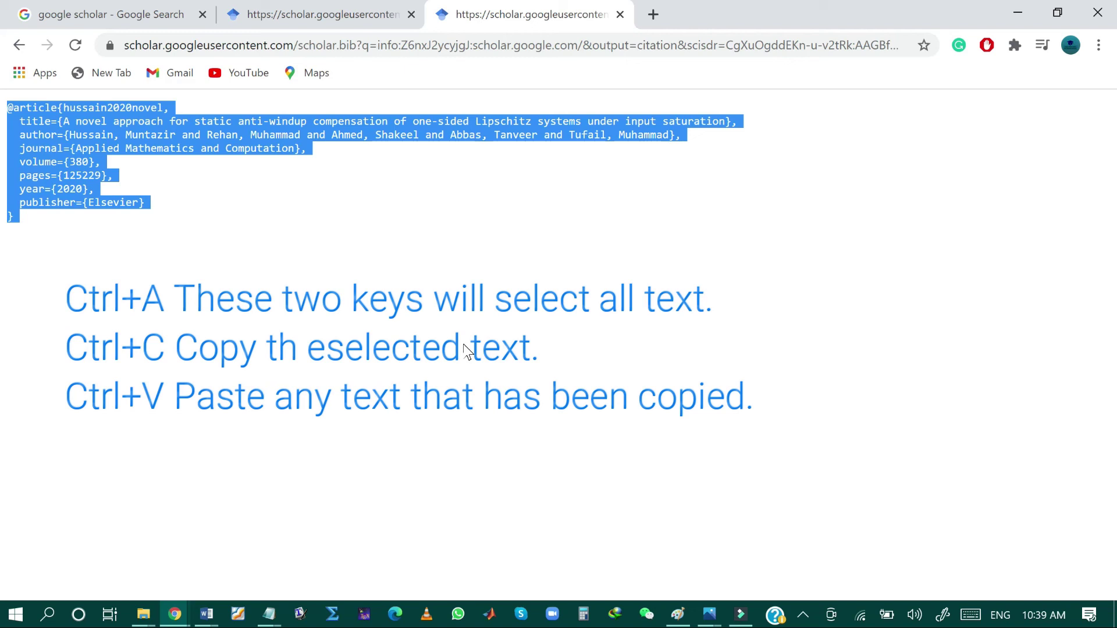
Paste the BibTeX entry into a new, maximized Untitled Notepad document
right_click(268, 614)
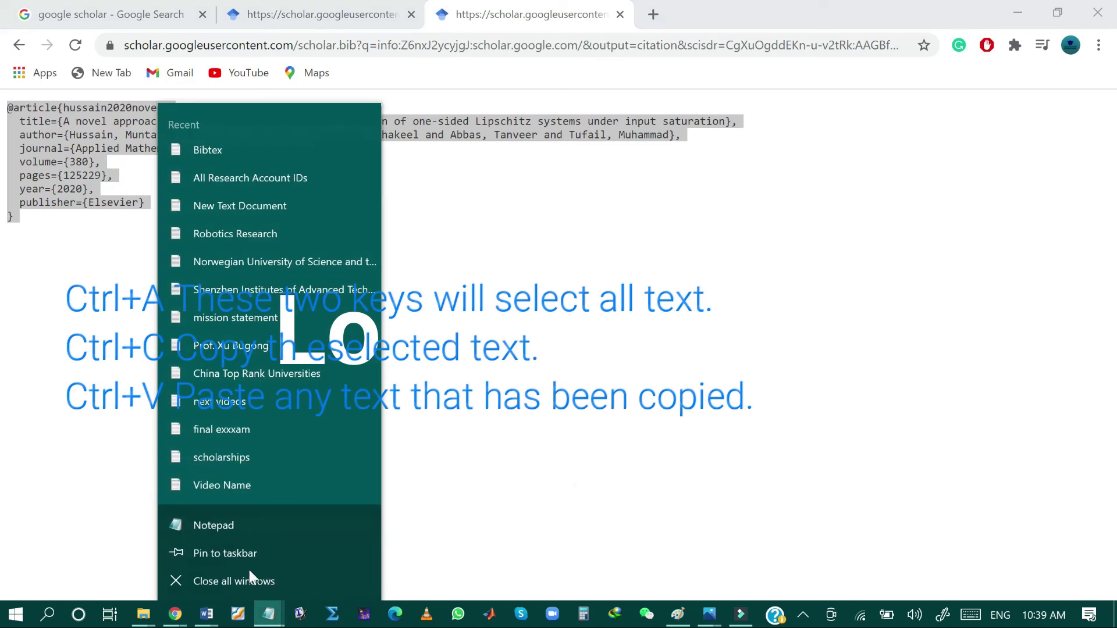
click(220, 526)
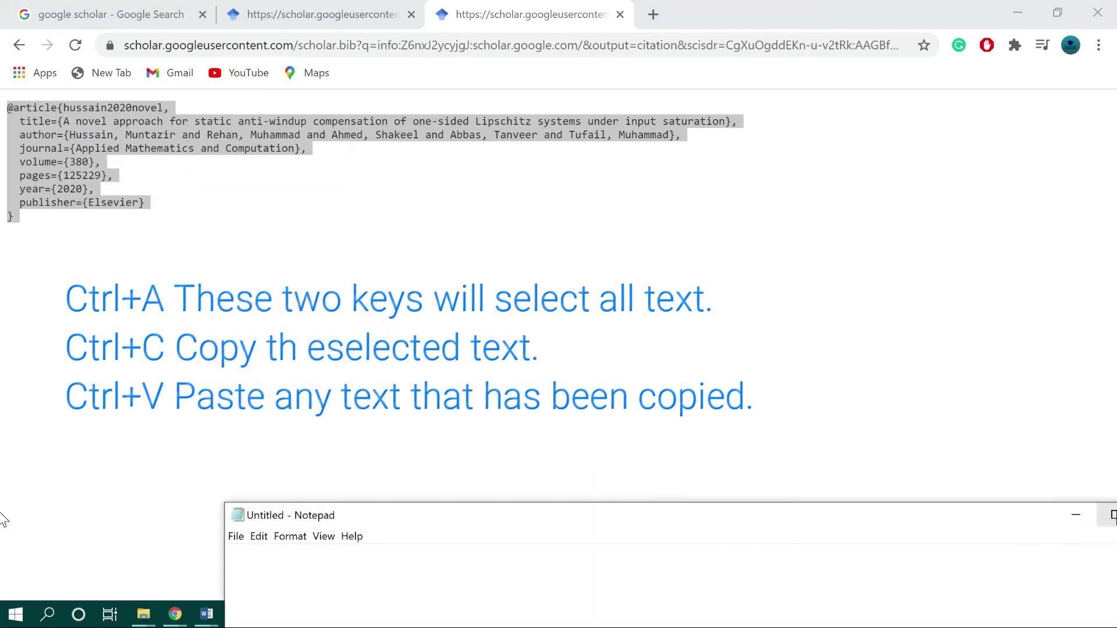
click(1112, 514)
key(ctrl+v)
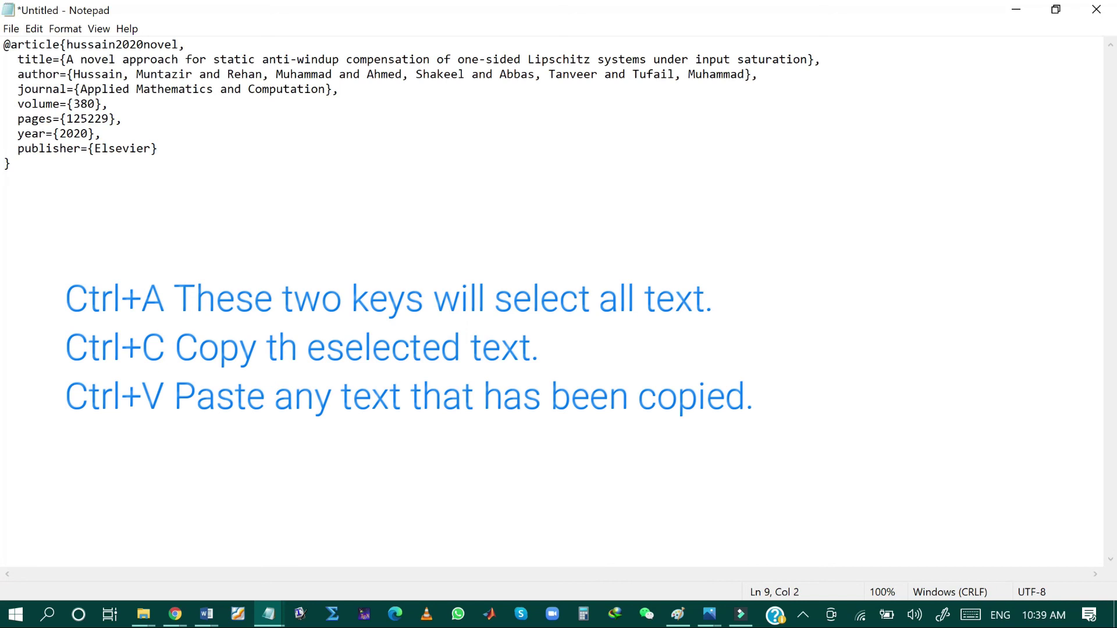
In Word's Document2, paste a second copy of the BibTeX entry on new lines below the first
click(206, 614)
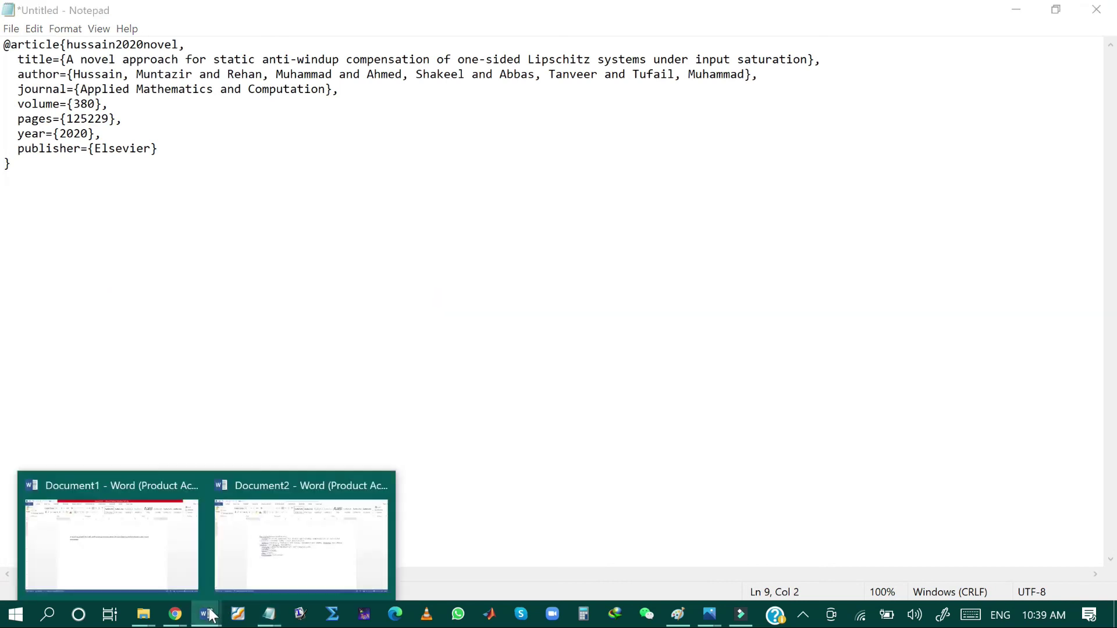
click(280, 570)
key(Return)
key(Return)
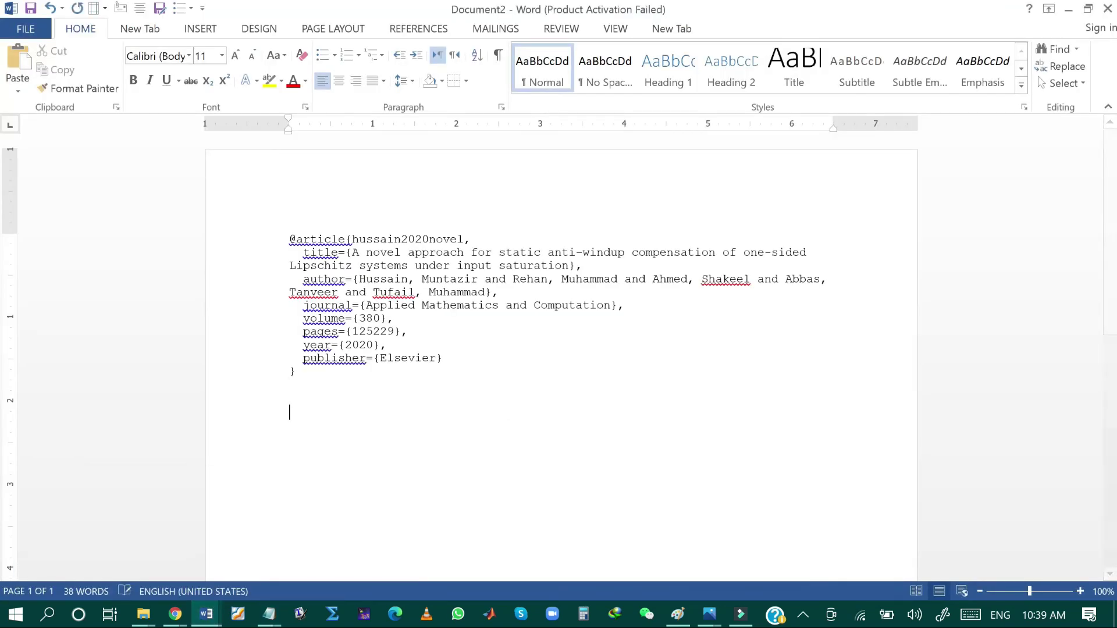
key(ctrl+v)
key(Return)
key(Return)
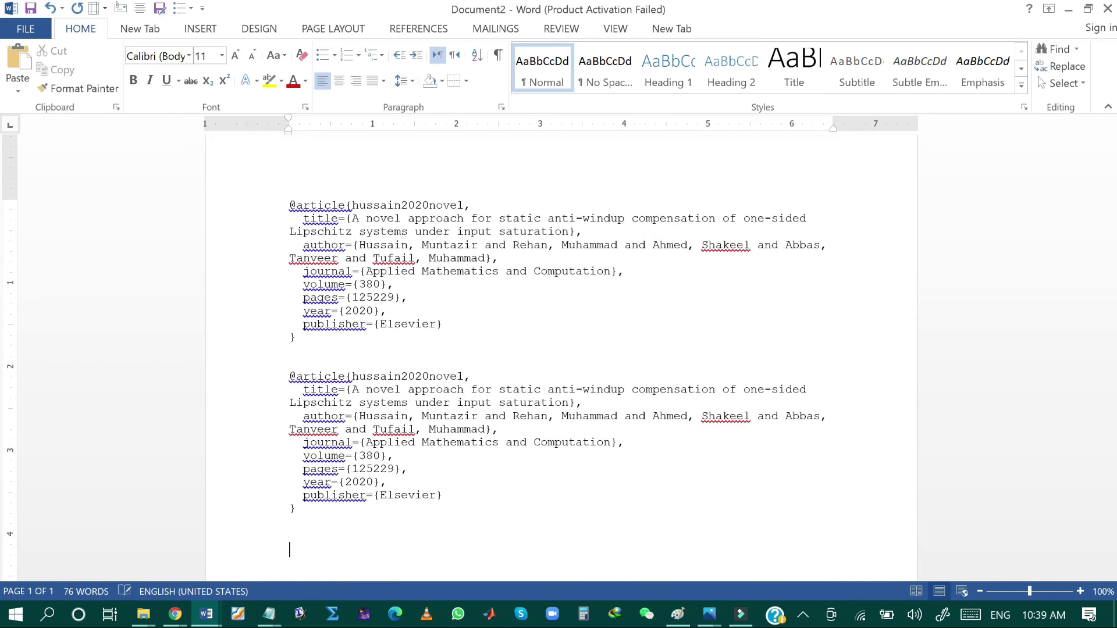